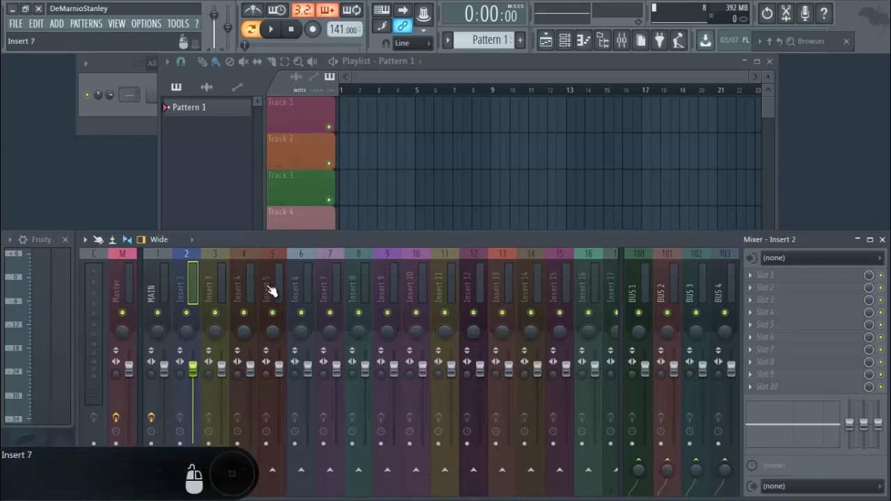
Step: Look over the mixer's insert tracks, the BUS tracks and the effect chain on the MAIN track
{"action": "left_click", "coordinate": [211, 286]}
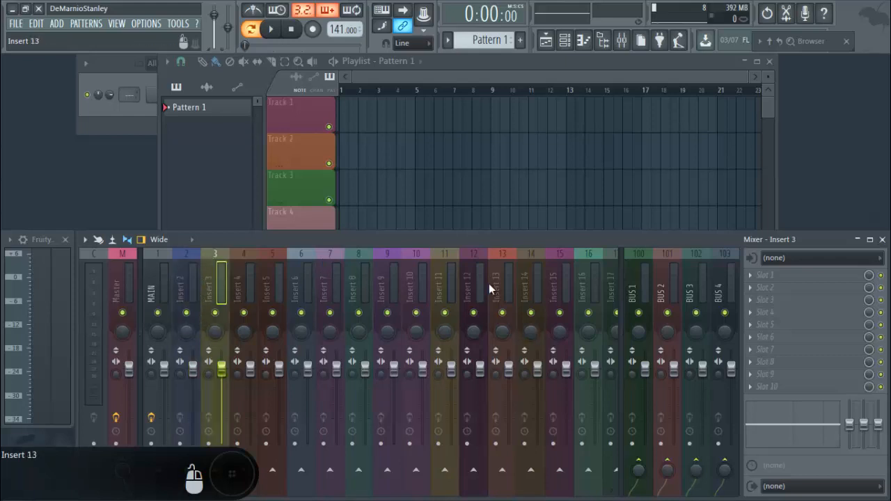
{"action": "left_click", "coordinate": [489, 285]}
{"action": "left_click", "coordinate": [184, 271]}
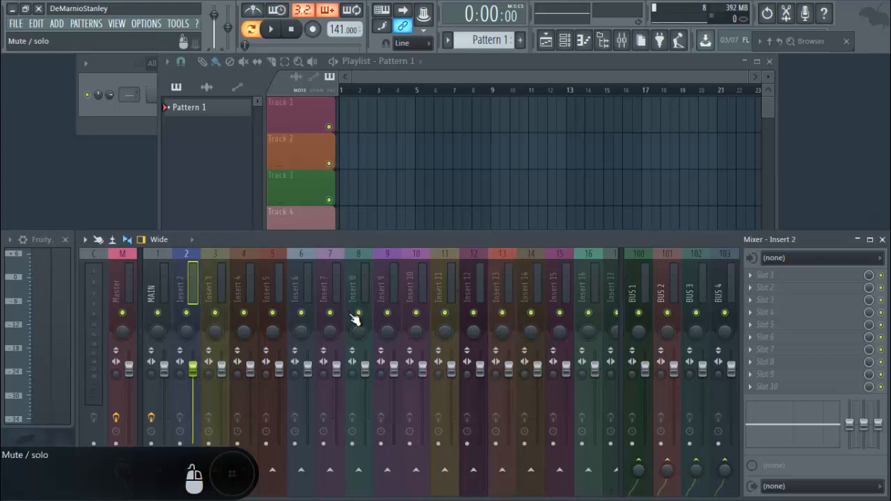
{"action": "left_click", "coordinate": [631, 279]}
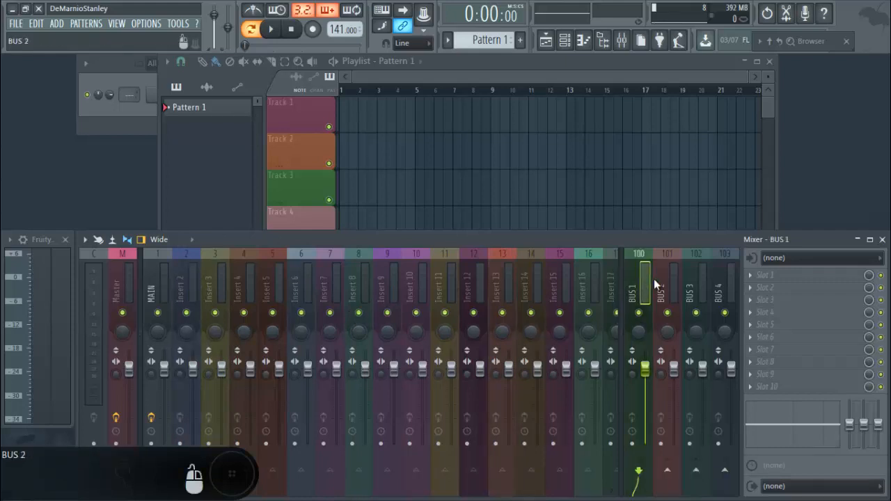
{"action": "left_click", "coordinate": [660, 280]}
{"action": "left_click", "coordinate": [687, 291]}
{"action": "left_click", "coordinate": [635, 278]}
{"action": "left_click", "coordinate": [186, 279]}
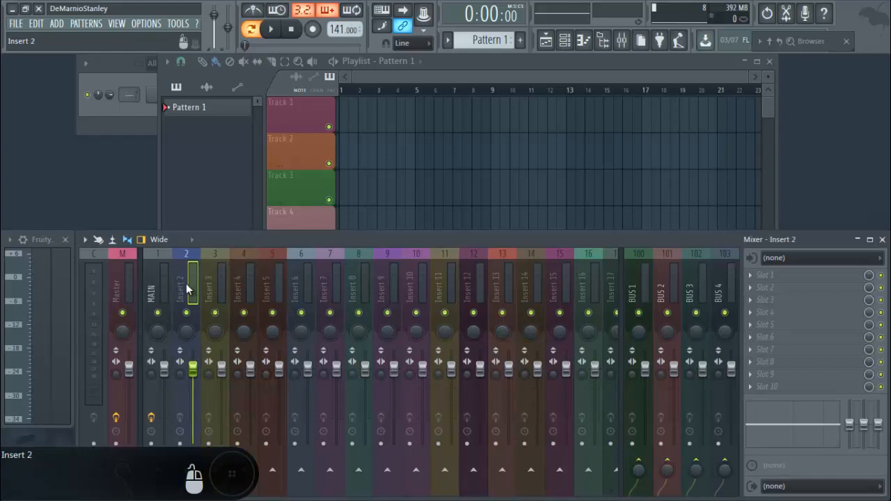
{"action": "left_click", "coordinate": [159, 275]}
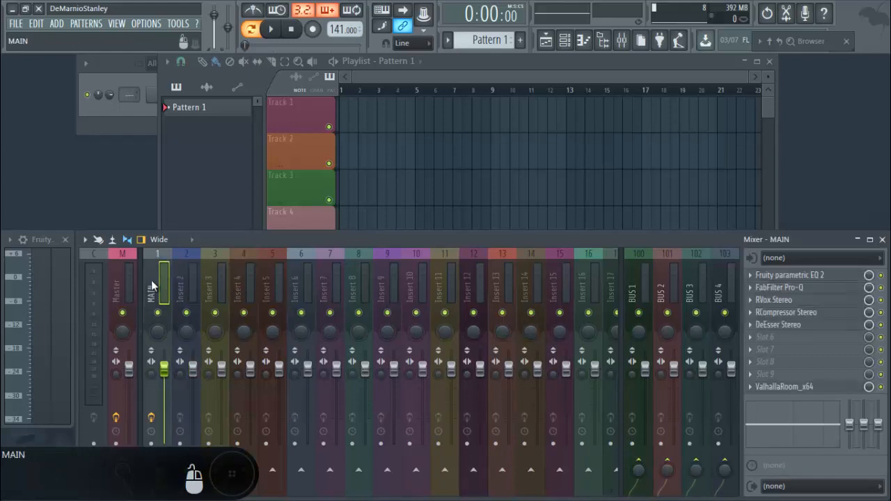
{"action": "left_click", "coordinate": [180, 281]}
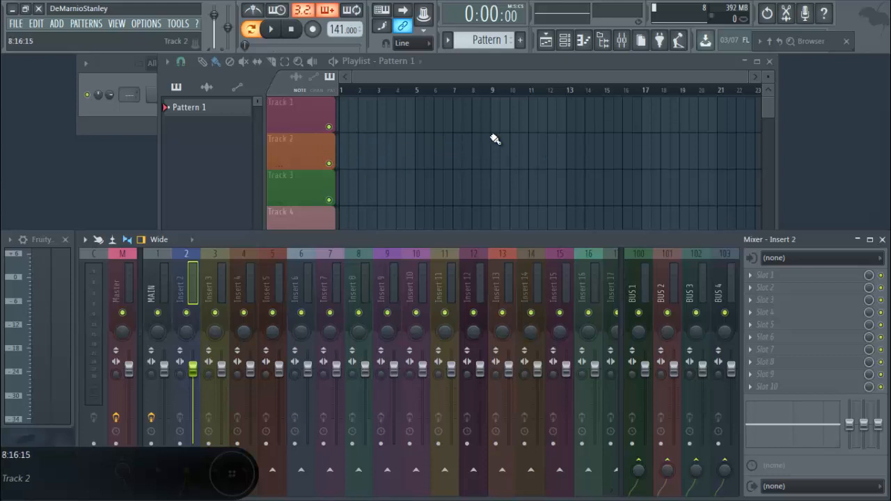
{"action": "left_click", "coordinate": [248, 296]}
{"action": "left_click", "coordinate": [272, 293]}
{"action": "left_click", "coordinate": [301, 283]}
{"action": "left_click", "coordinate": [321, 283]}
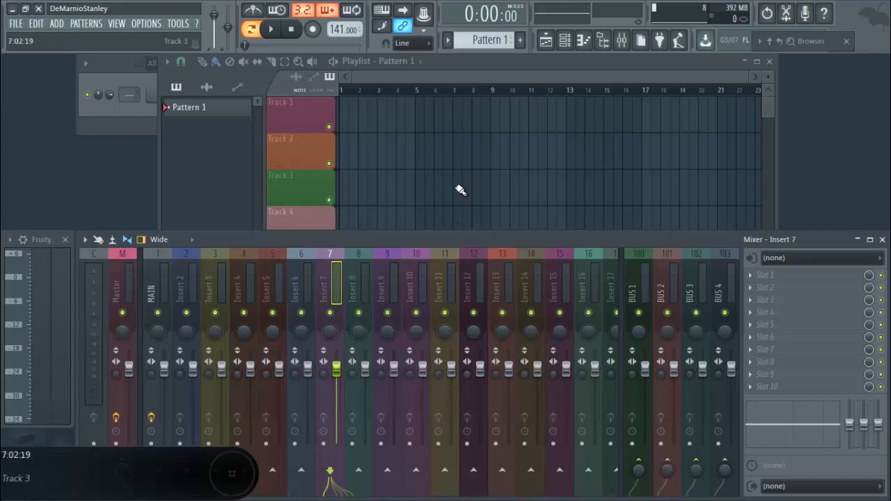
{"action": "left_click", "coordinate": [511, 89]}
{"action": "left_click", "coordinate": [864, 354]}
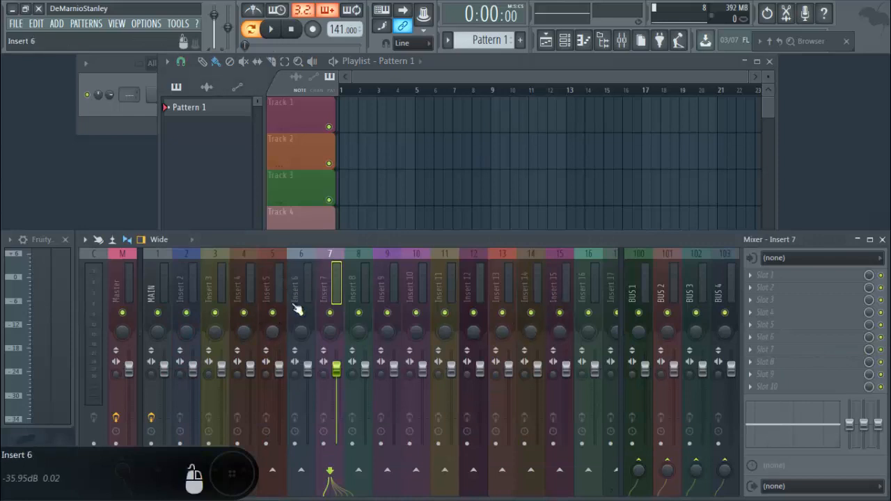
Step: Rename mixer track Insert 2 as RECORD
{"action": "left_click", "coordinate": [196, 288]}
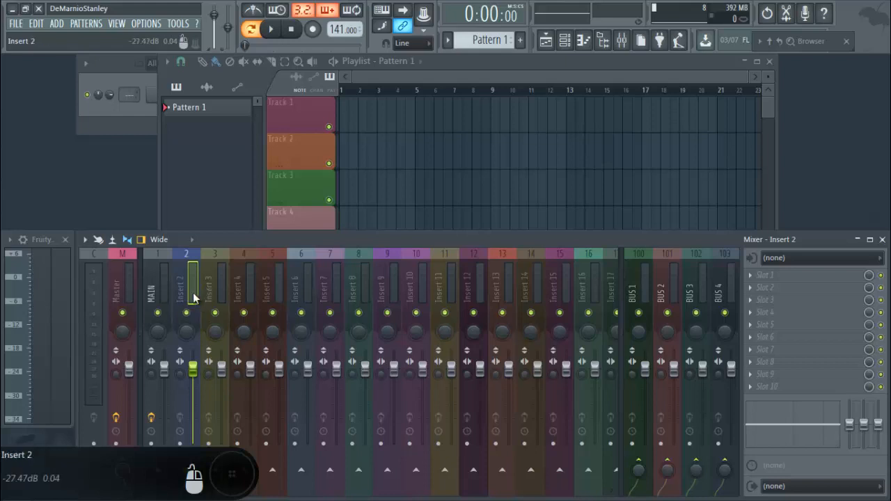
{"action": "right_click", "coordinate": [180, 290]}
{"action": "left_click", "coordinate": [238, 220]}
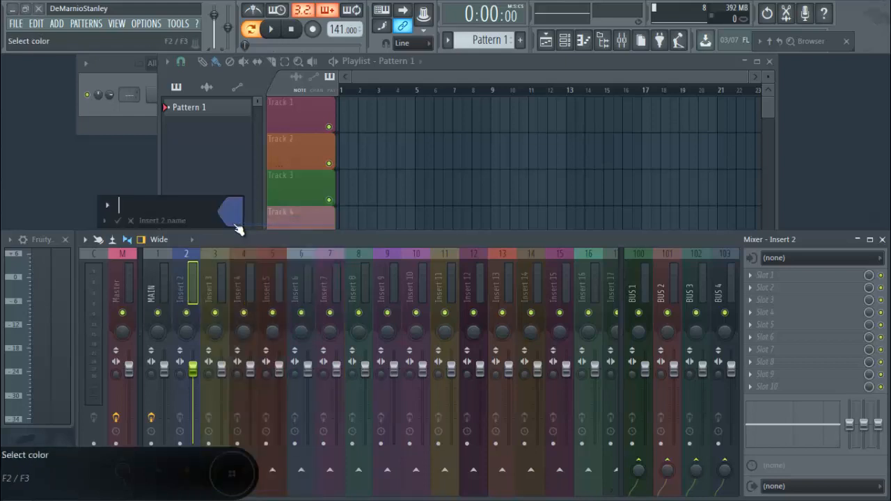
{"action": "type", "text": "RECORD"}
{"action": "key", "text": "Return"}
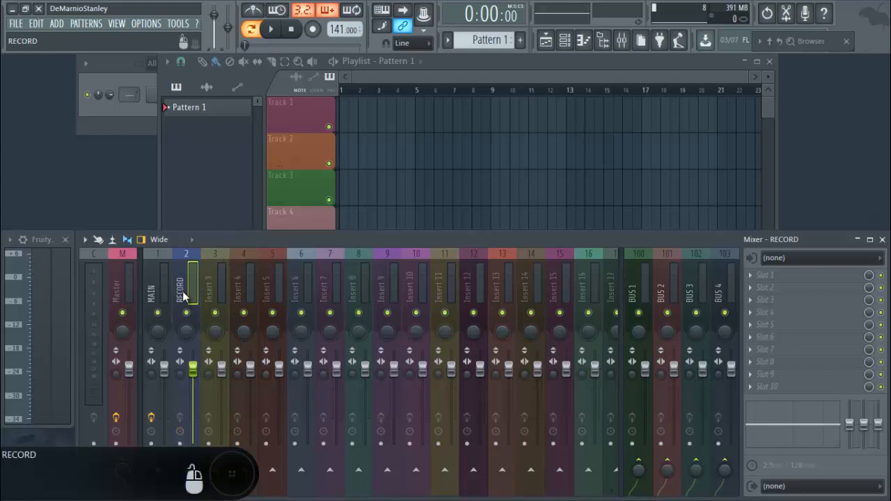
Step: Arm the RECORD mixer track for recording and switch playback from pattern to song mode
{"action": "left_click", "coordinate": [179, 443]}
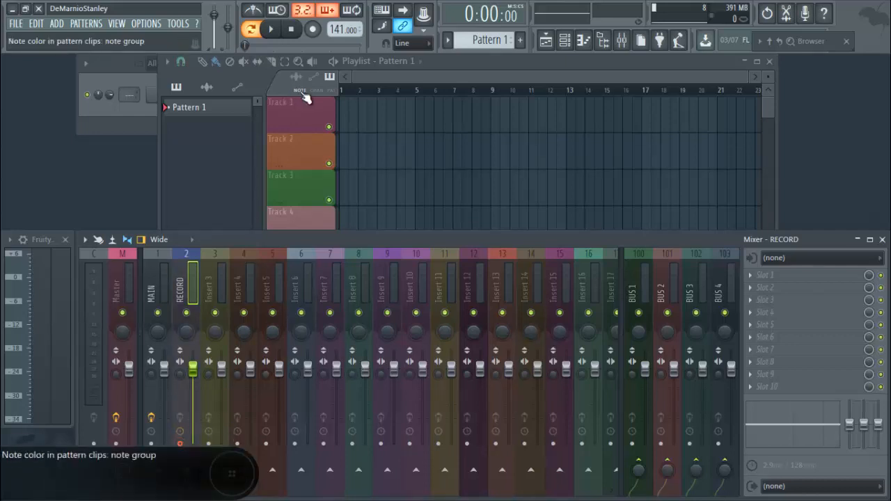
{"action": "left_click", "coordinate": [252, 28]}
{"action": "left_click", "coordinate": [504, 65]}
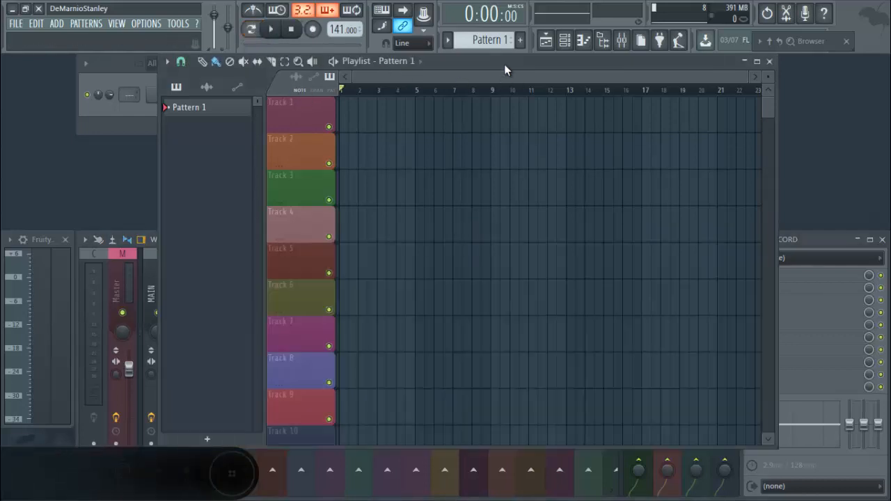
{"action": "left_click", "coordinate": [886, 268]}
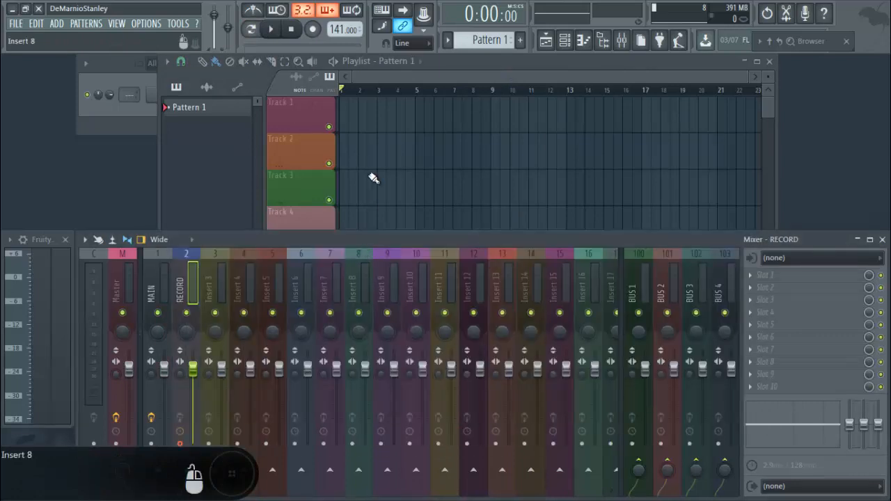
Step: Turn off the countdown before recording and record a take about six and a half bars long into the playlist
{"action": "left_click", "coordinate": [313, 29]}
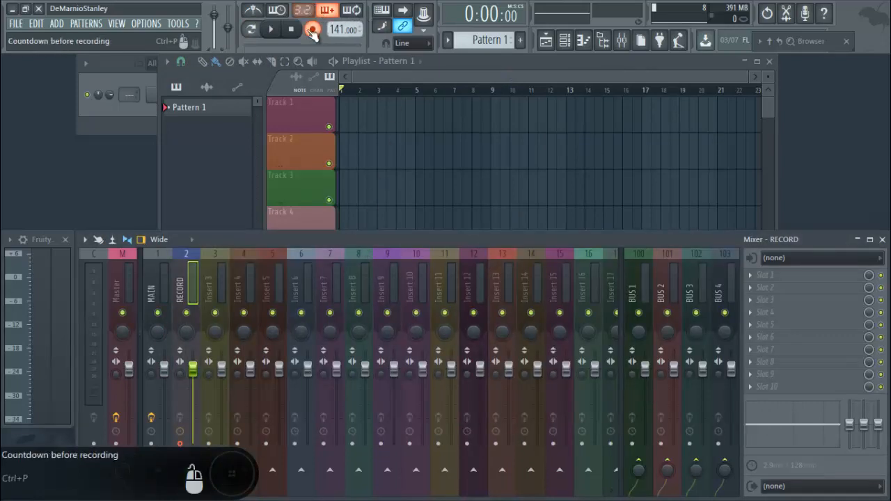
{"action": "left_click", "coordinate": [270, 28]}
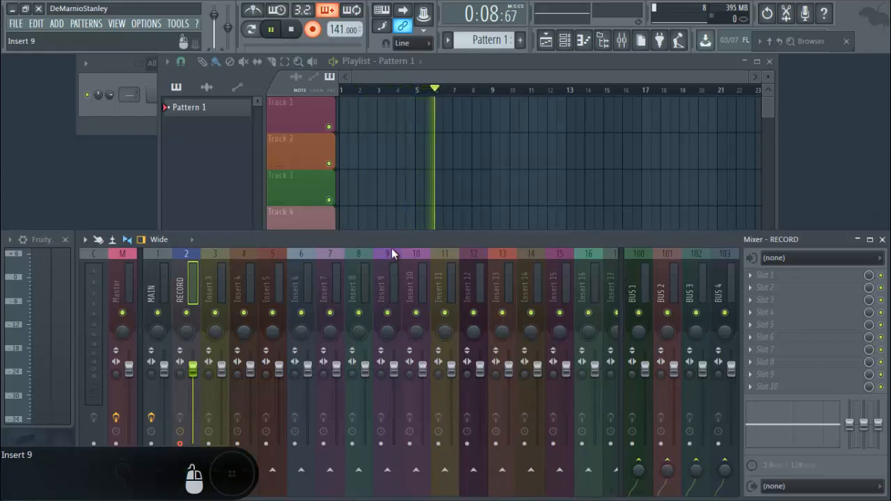
{"action": "left_click", "coordinate": [292, 29]}
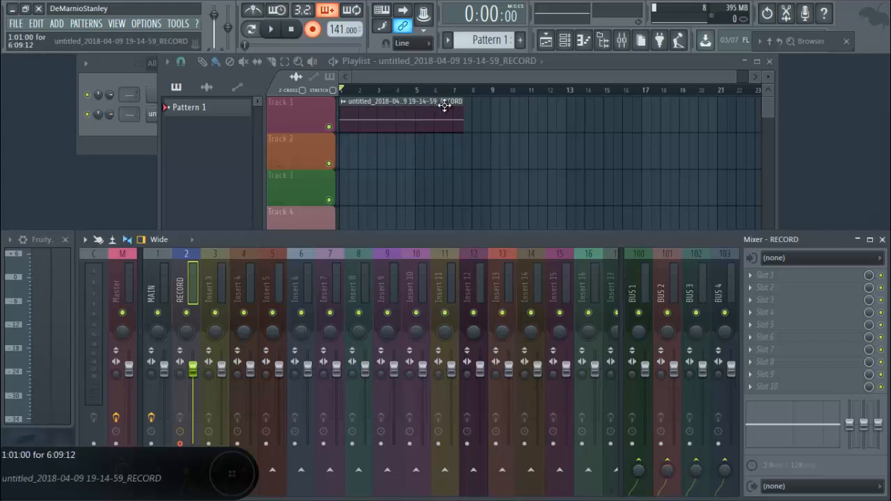
Step: Route the recorded clip on playlist Track 1 to mixer track 3 in its channel settings, then close them
{"action": "double_click", "coordinate": [362, 104]}
{"action": "left_click_drag", "start_coordinate": [330, 196], "coordinate": [370, 159]}
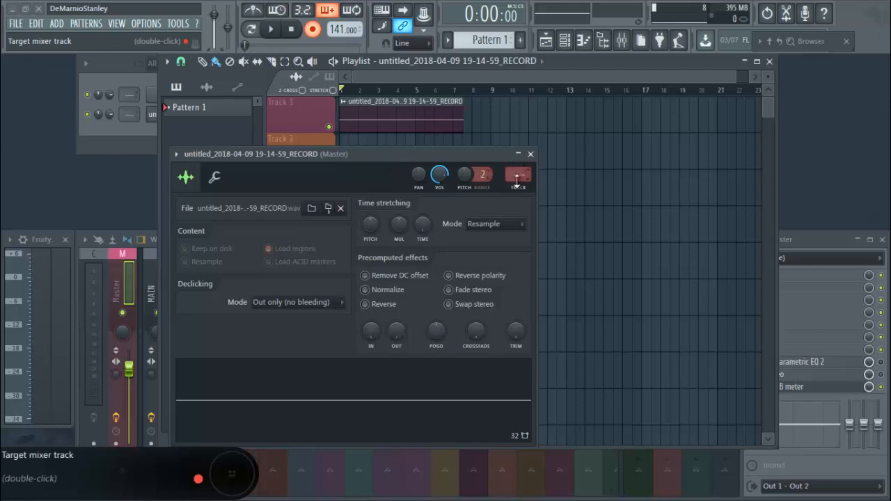
{"action": "scroll", "coordinate": [517, 179], "scroll_direction": "up", "scroll_amount": 4}
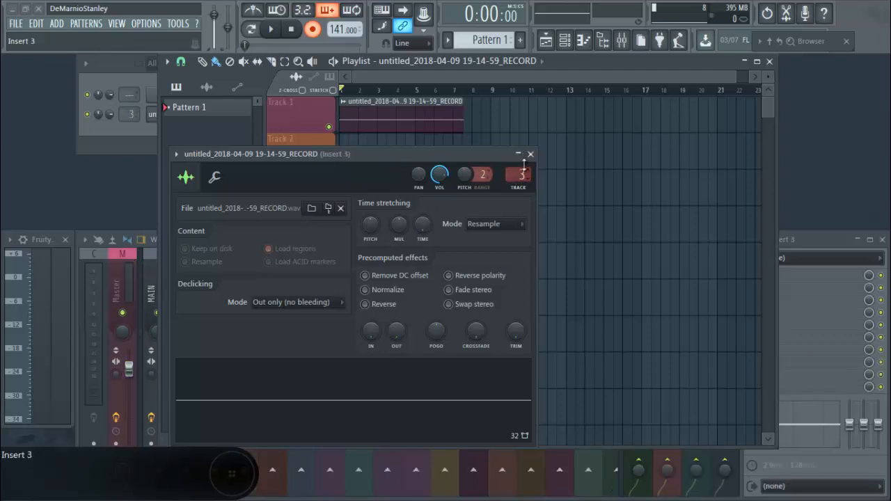
{"action": "scroll", "coordinate": [526, 170], "scroll_direction": "down", "scroll_amount": 1}
{"action": "left_click", "coordinate": [531, 154]}
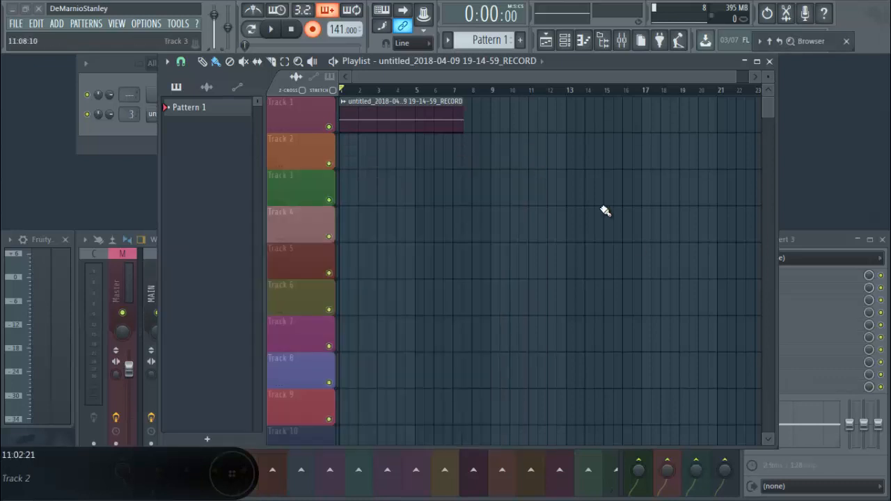
Step: Record a second take about seven bars long through the RECORD mixer track
{"action": "left_click", "coordinate": [887, 367]}
{"action": "left_click", "coordinate": [184, 280]}
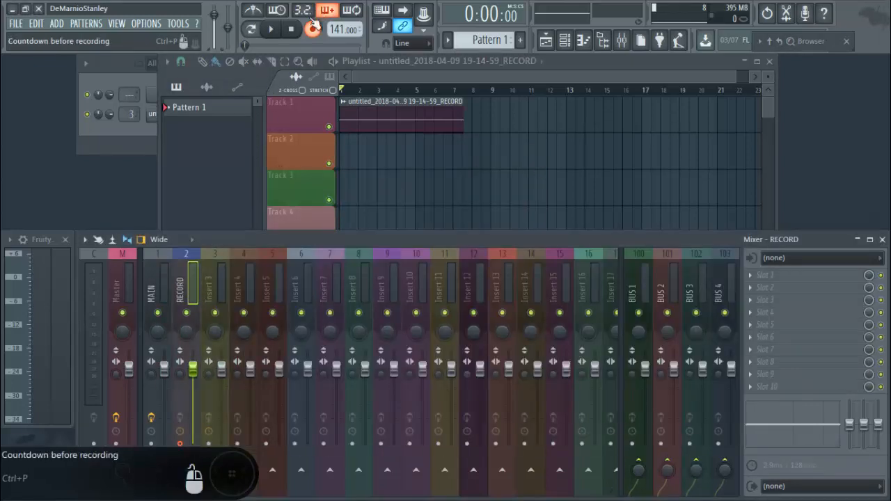
{"action": "left_click", "coordinate": [271, 29]}
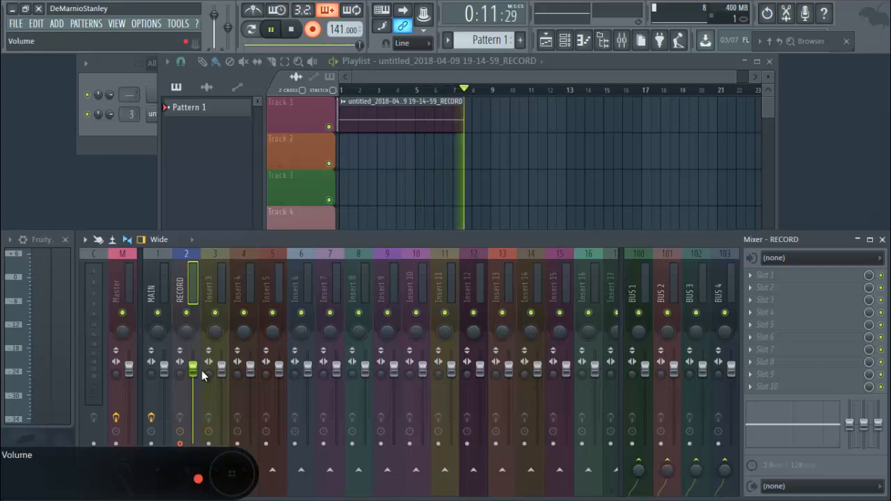
{"action": "key", "text": "space"}
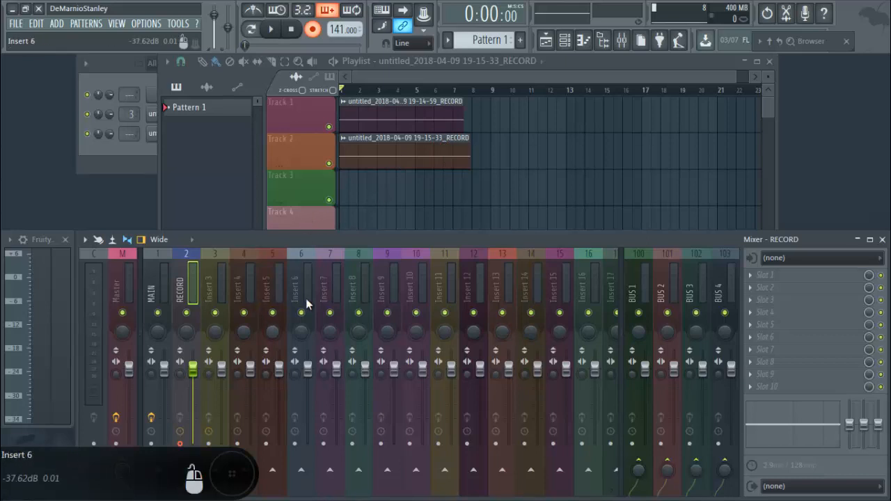
Step: Examine the available audio inputs for the RECORD and Insert 3 mixer tracks, leaving both unassigned
{"action": "left_click", "coordinate": [802, 259]}
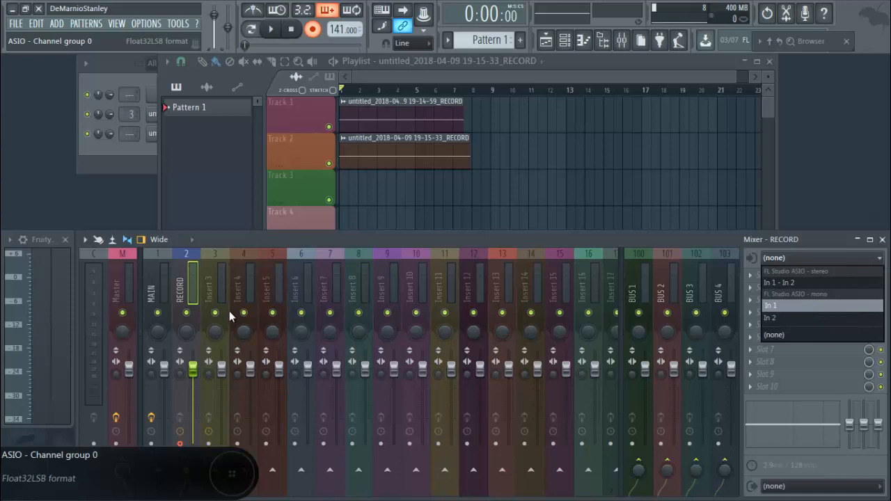
{"action": "left_click", "coordinate": [212, 278]}
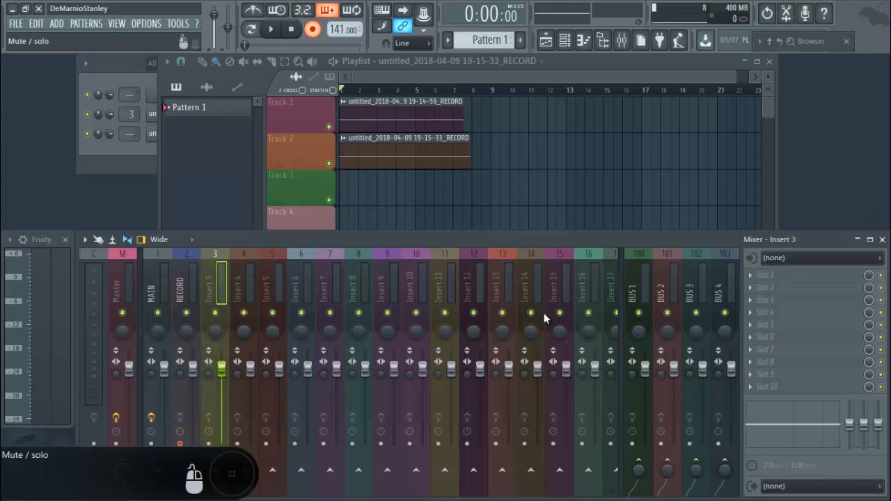
{"action": "left_click", "coordinate": [789, 258]}
{"action": "left_click", "coordinate": [521, 236]}
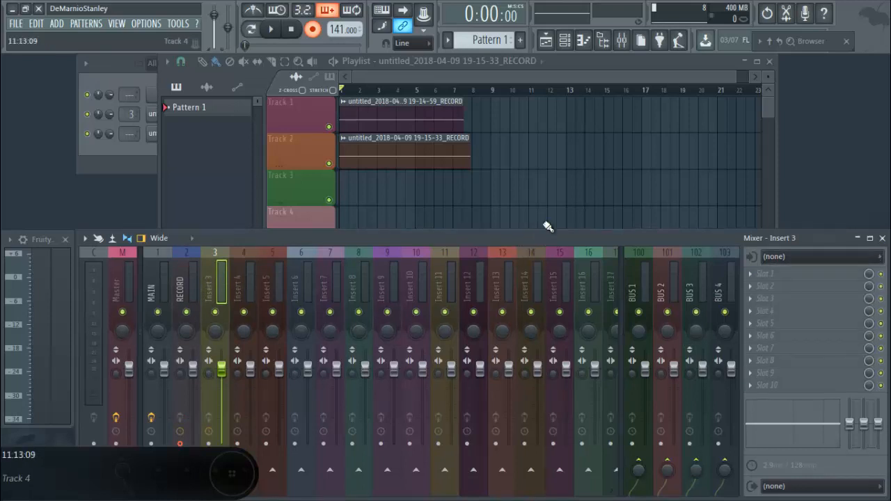
{"action": "left_click_drag", "start_coordinate": [545, 230], "coordinate": [543, 276]}
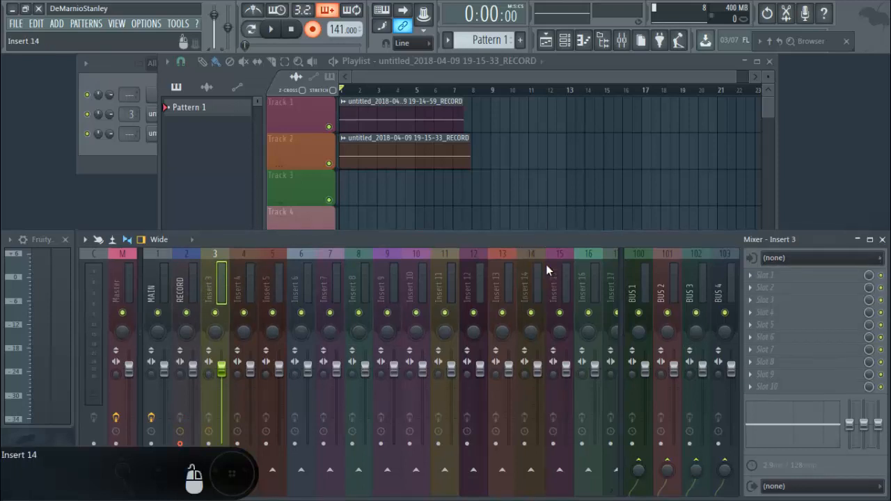